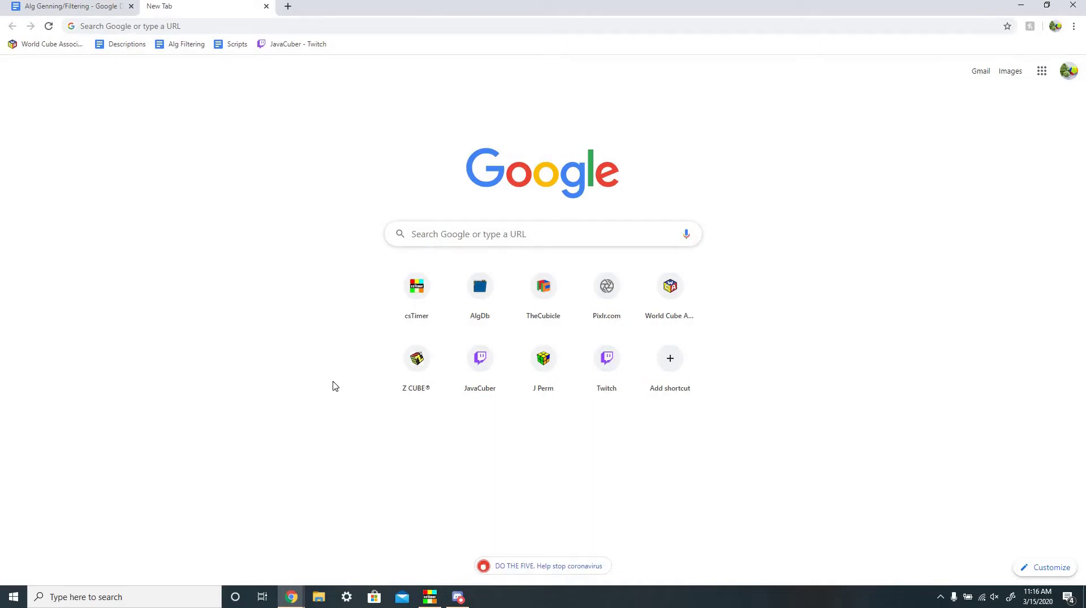
Search the web for cube explorer and open the Download page of kociemba.org for Cube Explorer 5.14.
{"action": "left_click", "coordinate": [457, 26]}
{"action": "type", "text": "cube ex"}
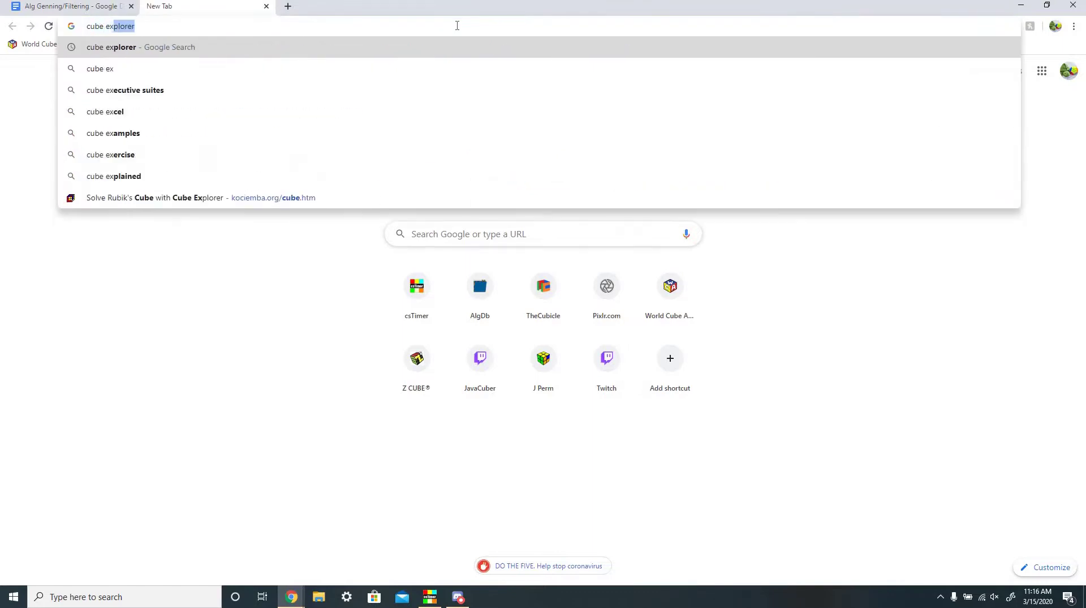
{"action": "key", "text": "Return"}
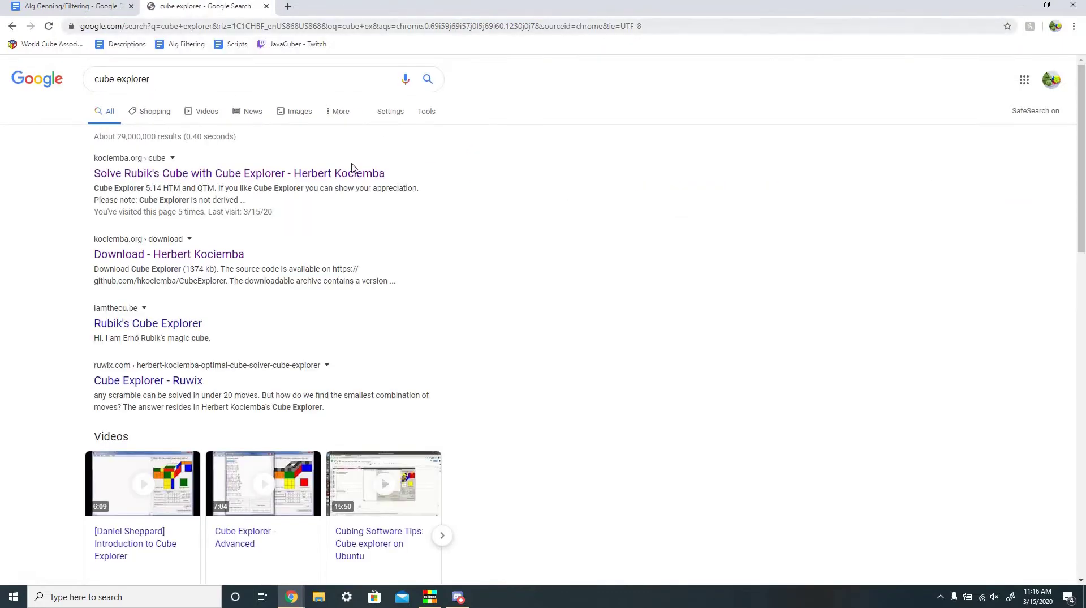
{"action": "left_click", "coordinate": [328, 175]}
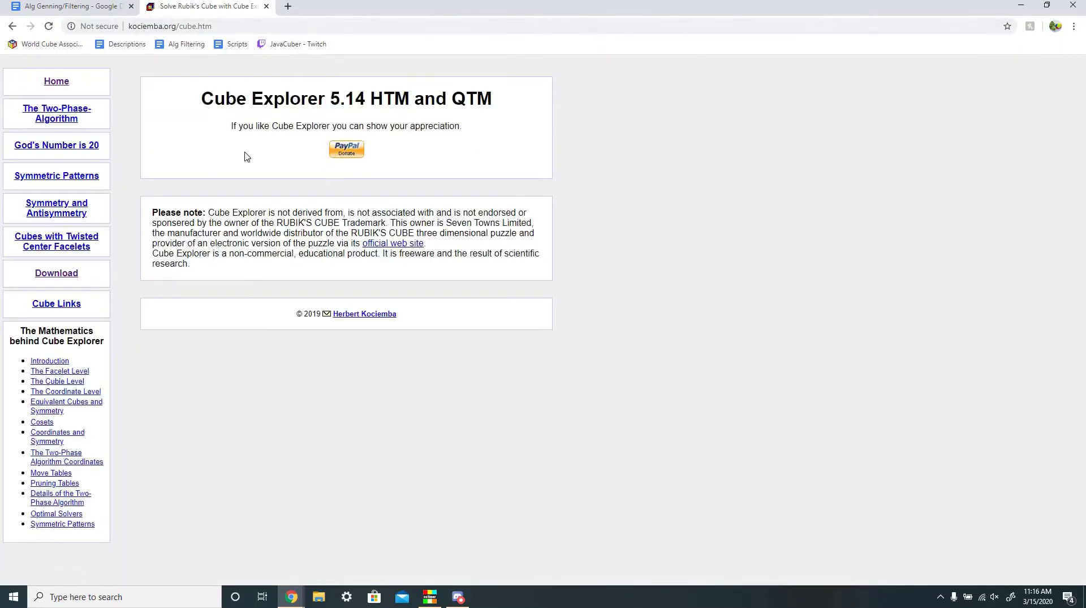
{"action": "left_click", "coordinate": [56, 275]}
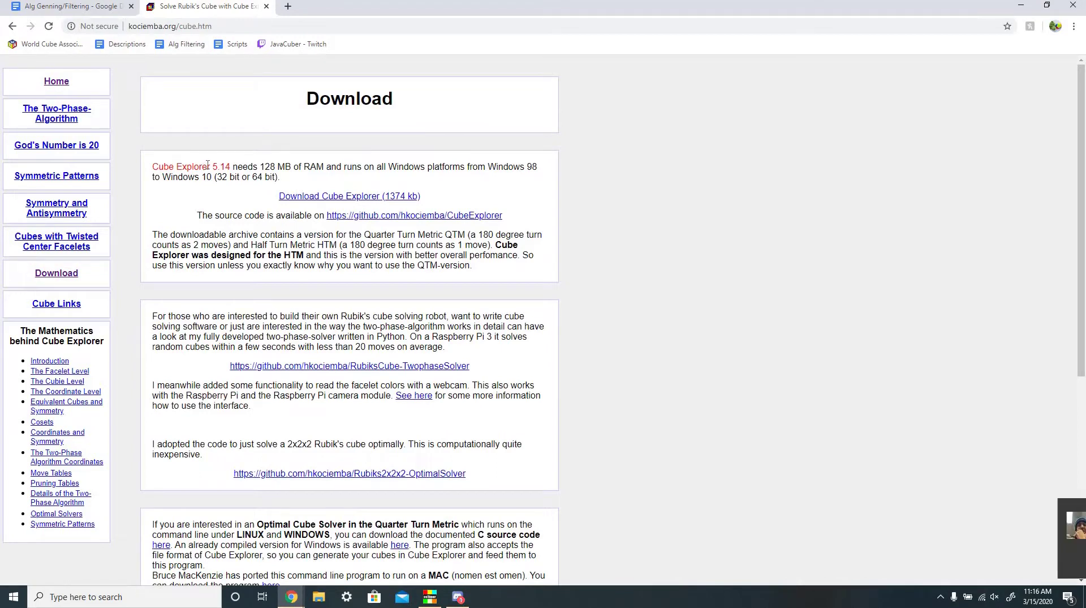
{"action": "left_click_drag", "start_coordinate": [210, 166], "coordinate": [228, 168]}
{"action": "left_click", "coordinate": [272, 115]}
Find cube514htm.exe on the computer, launch it and maximize its window.
{"action": "left_click", "coordinate": [86, 601]}
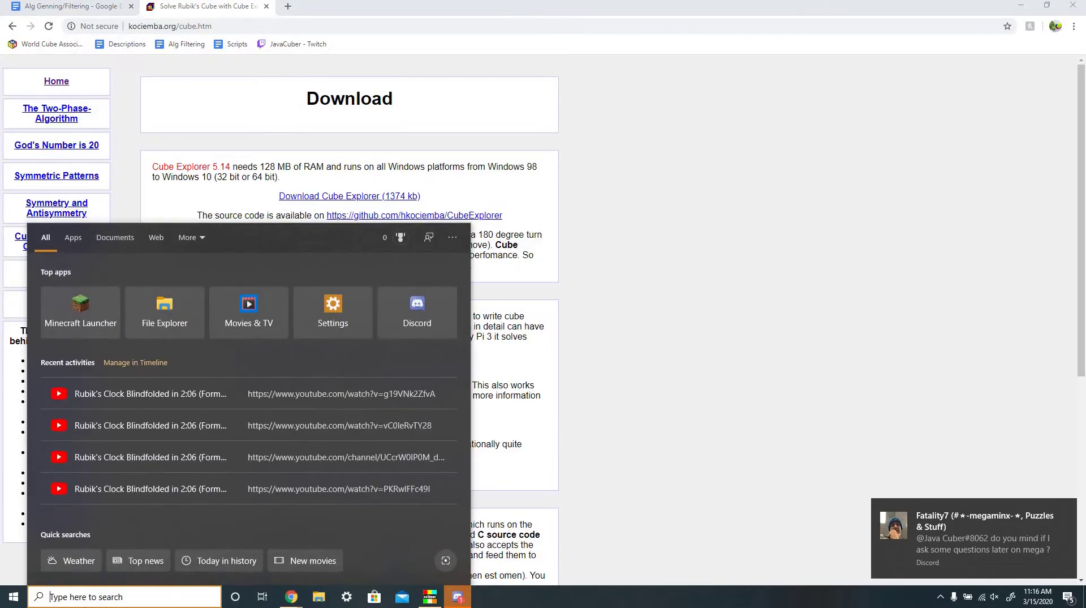
{"action": "type", "text": "cube 5"}
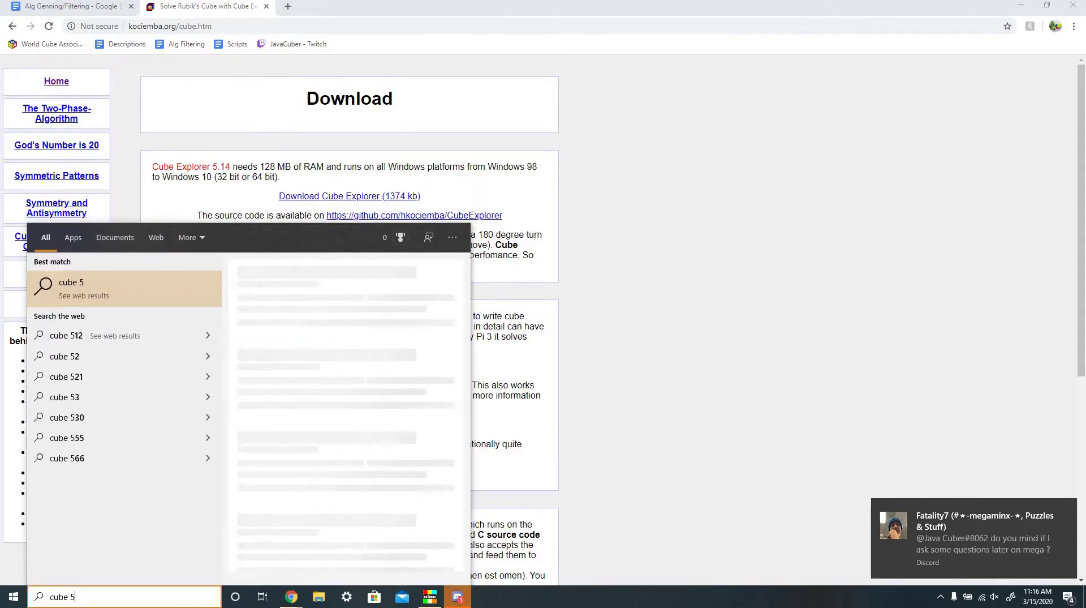
{"action": "key", "text": "BackSpace"}
{"action": "key", "text": "BackSpace"}
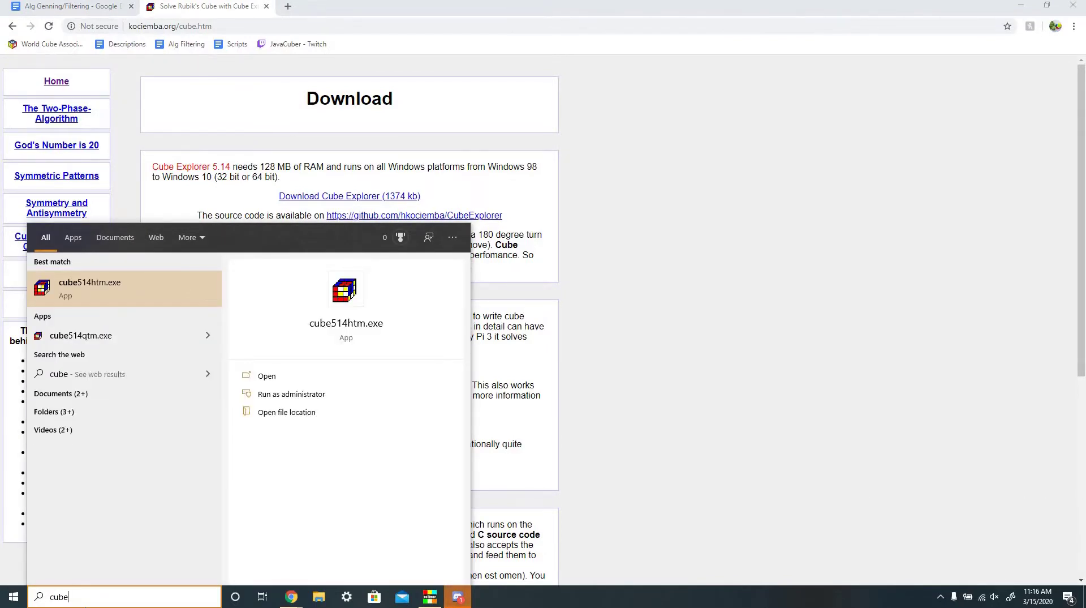
{"action": "type", "text": "514htm"}
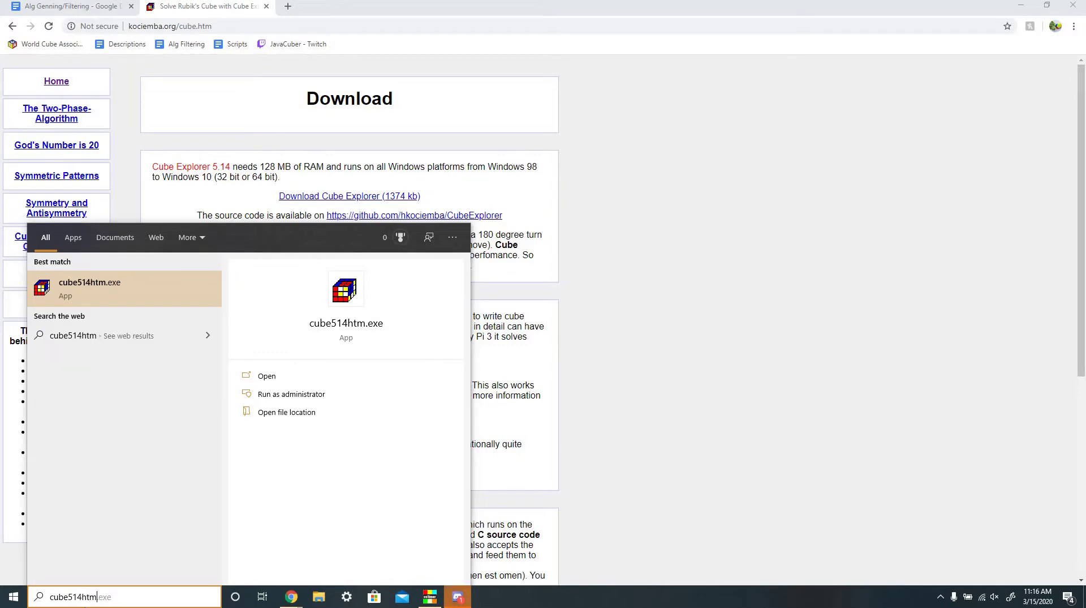
{"action": "type", "text": "qtm"}
{"action": "key", "text": "BackSpace"}
{"action": "key", "text": "BackSpace"}
{"action": "key", "text": "BackSpace"}
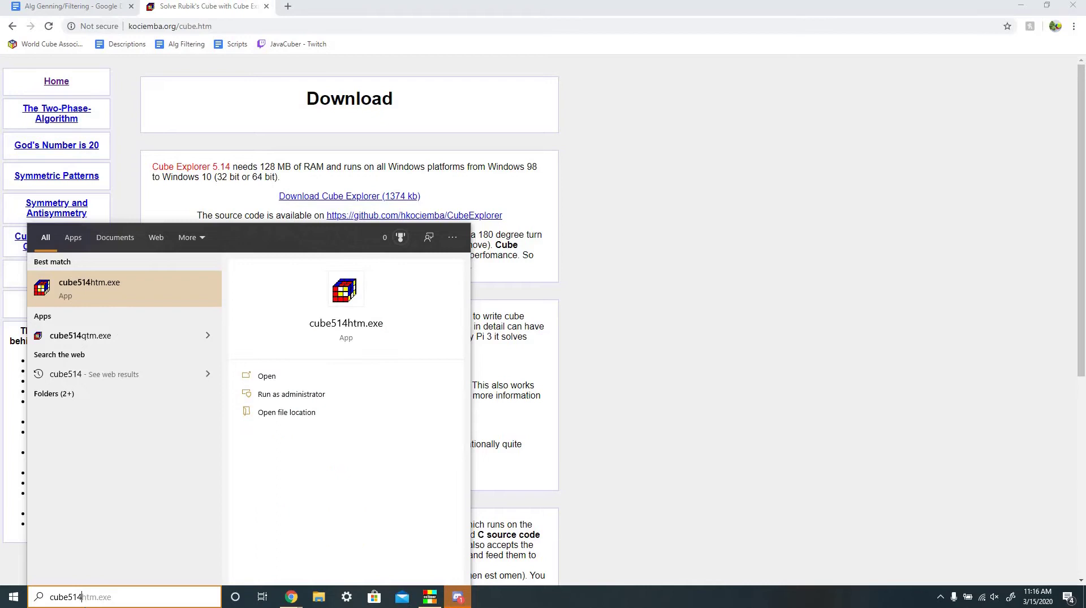
{"action": "type", "text": "htm"}
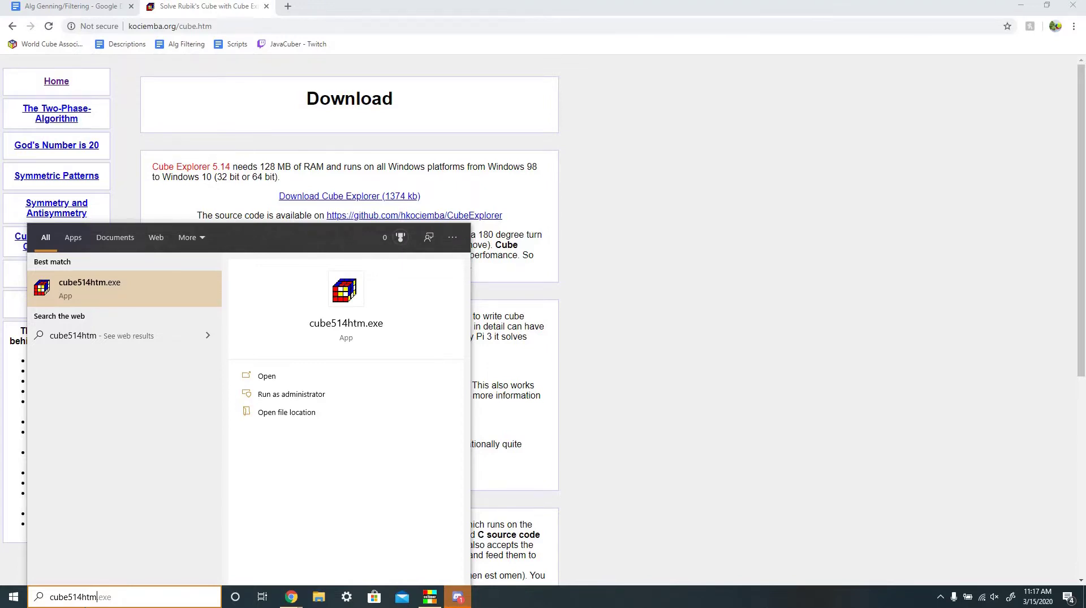
{"action": "left_click", "coordinate": [145, 301]}
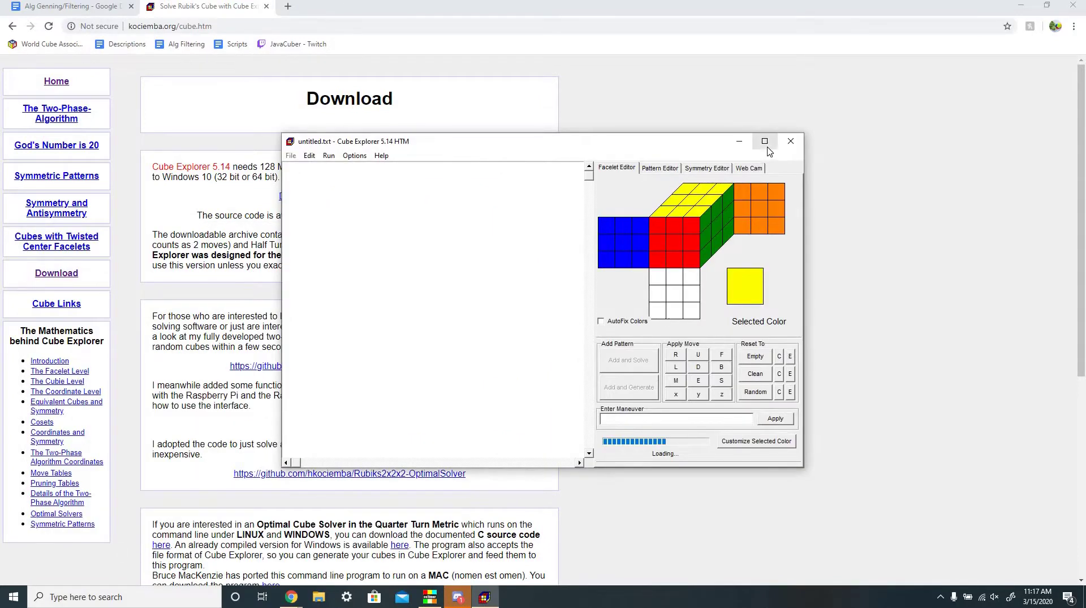
{"action": "left_click", "coordinate": [764, 141]}
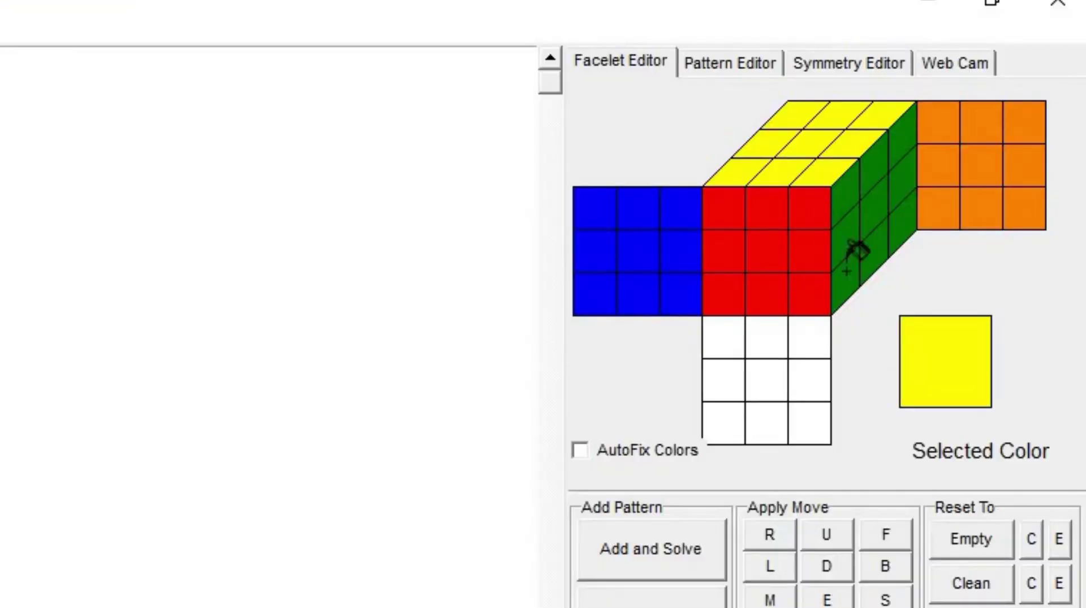
Rotate the cube with y so green faces front, and colour the right face's top row blue, red, green from front to back.
{"action": "key", "text": "y"}
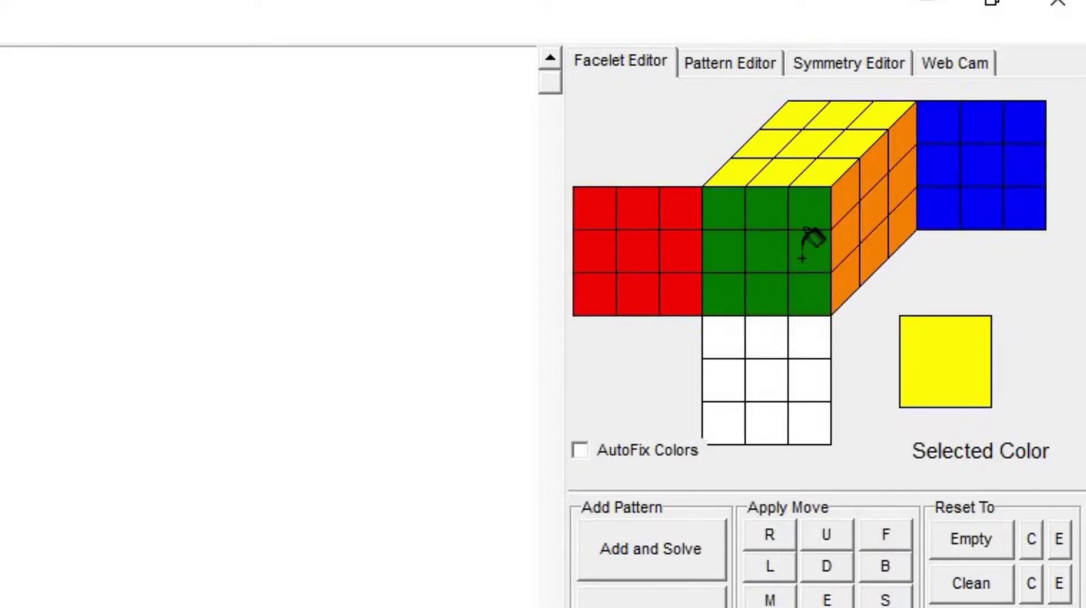
{"action": "left_click", "coordinate": [783, 240]}
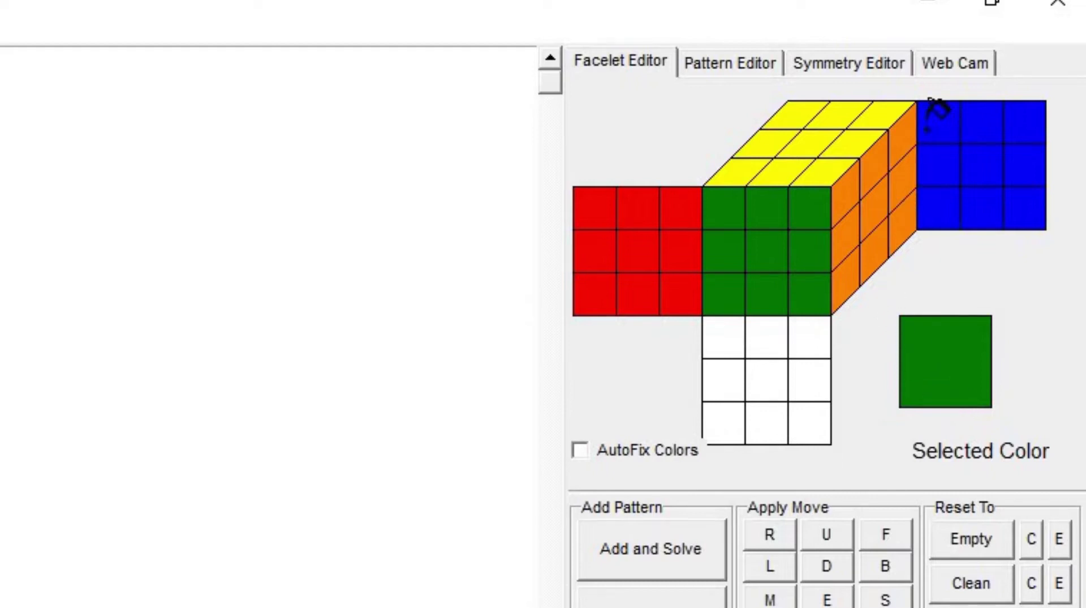
{"action": "left_click", "coordinate": [912, 129]}
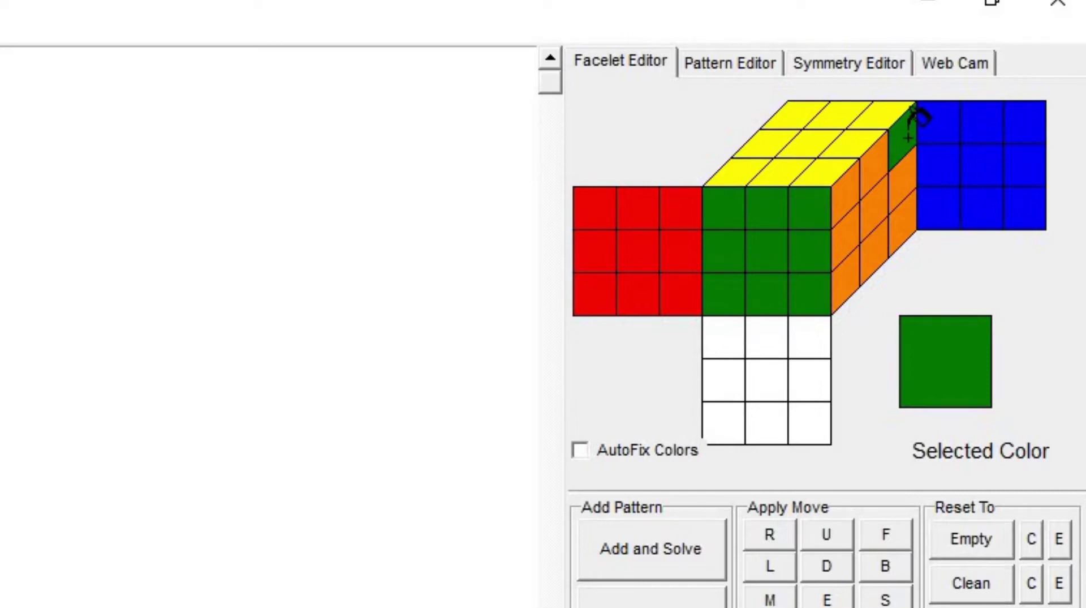
{"action": "left_click", "coordinate": [984, 161]}
{"action": "left_click", "coordinate": [848, 188]}
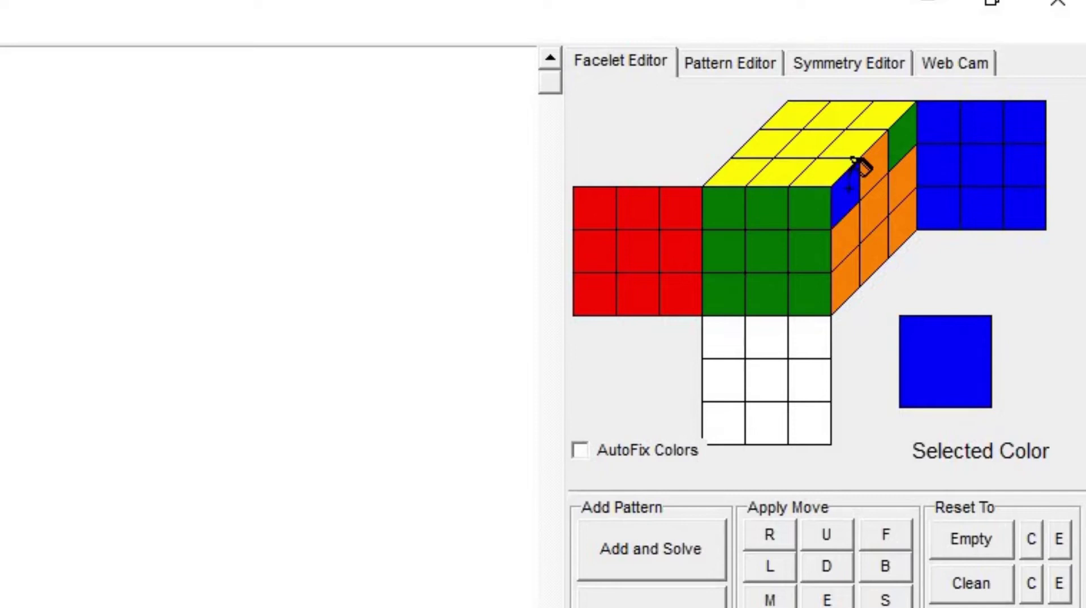
{"action": "left_click", "coordinate": [645, 225]}
{"action": "left_click", "coordinate": [882, 169]}
Paint orange the left face's top-middle facelet and the front and back faces' top corner facelets that border the right face.
{"action": "left_click", "coordinate": [651, 195]}
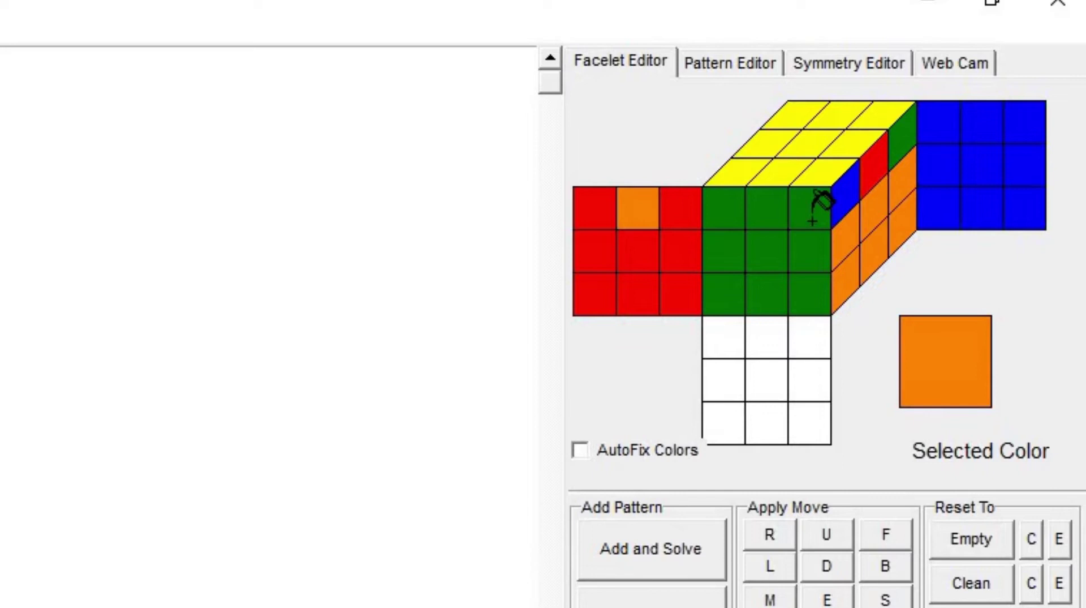
{"action": "left_click", "coordinate": [811, 209]}
{"action": "left_click", "coordinate": [943, 116]}
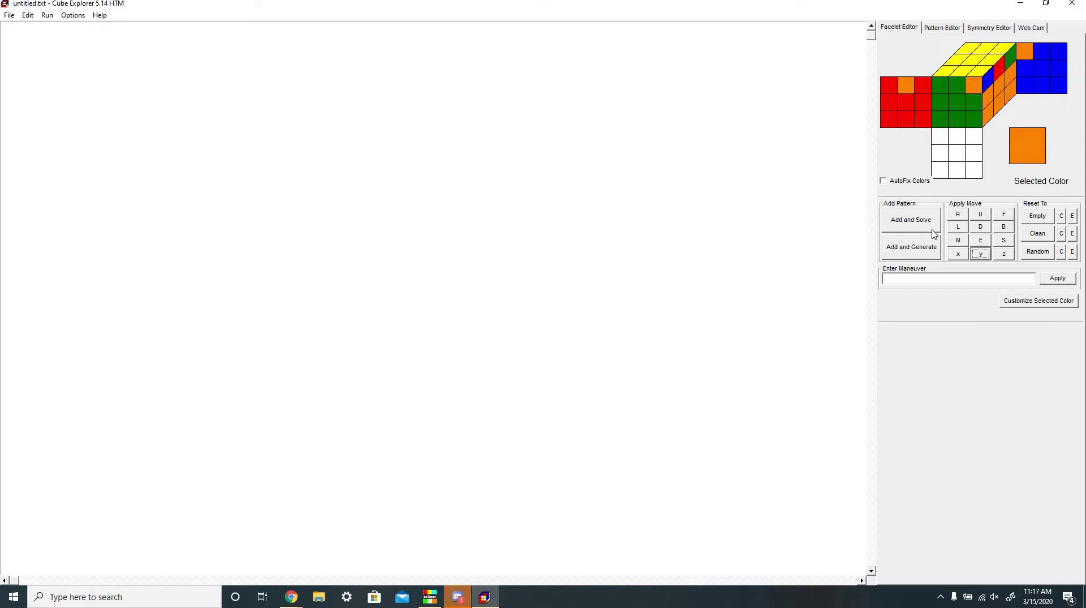
Add the pattern as both a solver and a generator entry, accepting the isomorphic duplicate, and start the solver search for entry 1.
{"action": "left_click", "coordinate": [932, 229]}
{"action": "left_click", "coordinate": [899, 251]}
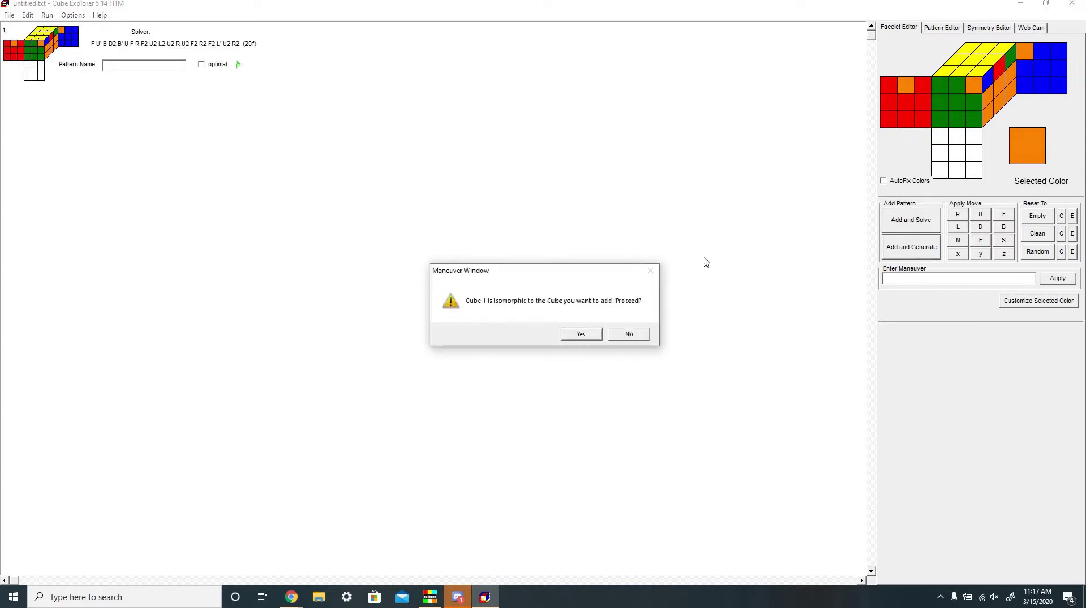
{"action": "left_click", "coordinate": [582, 334]}
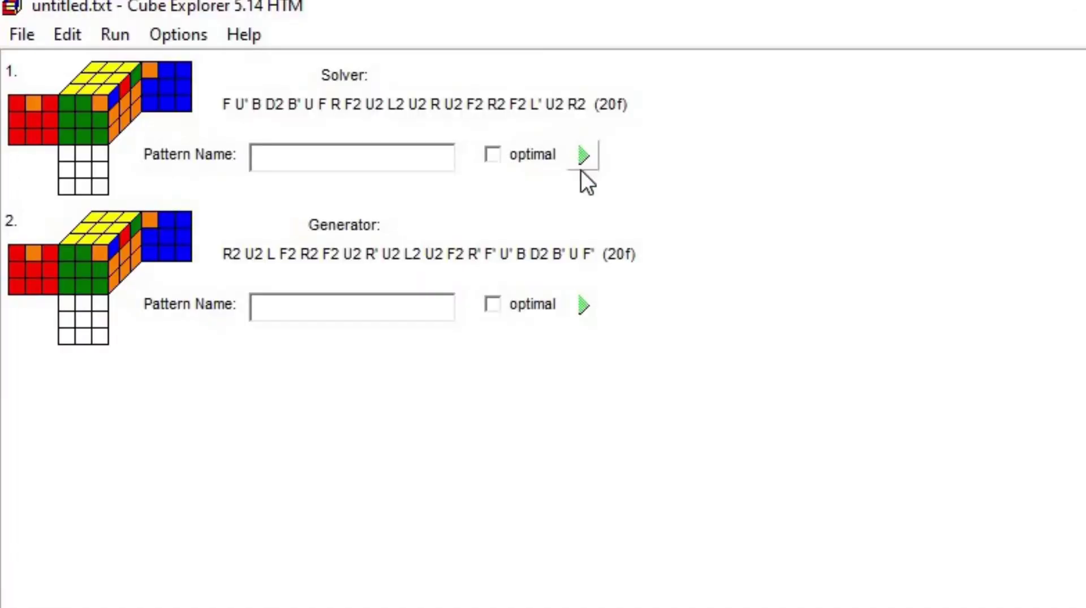
{"action": "left_click", "coordinate": [582, 157]}
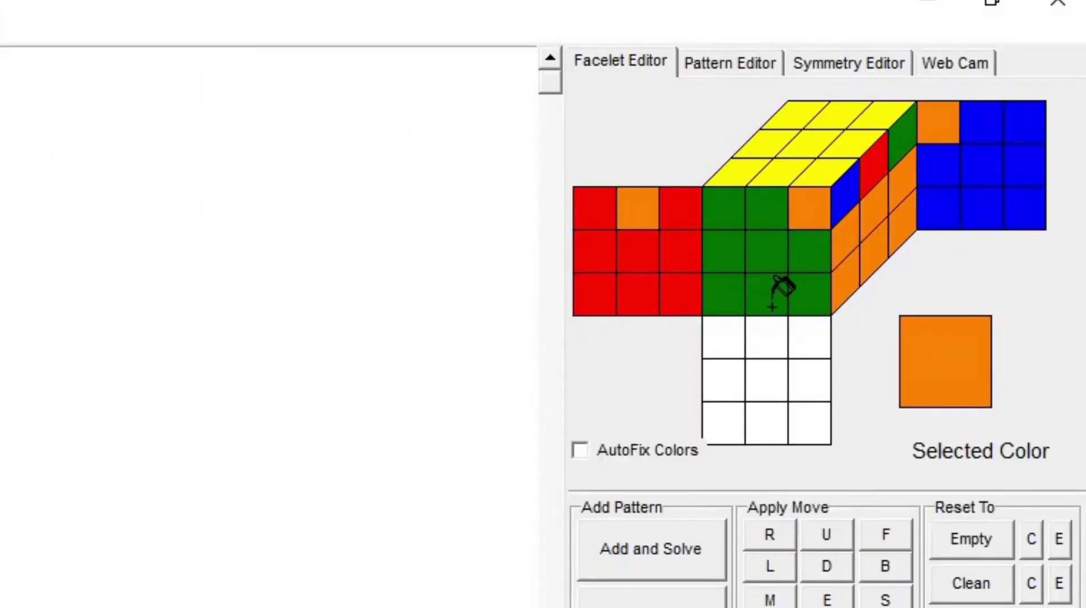
Gray out both facelets of the edge between the green front and white bottom faces, and generate maneuvers for the incomplete cube.
{"action": "right_click", "coordinate": [772, 306]}
{"action": "right_click", "coordinate": [766, 328]}
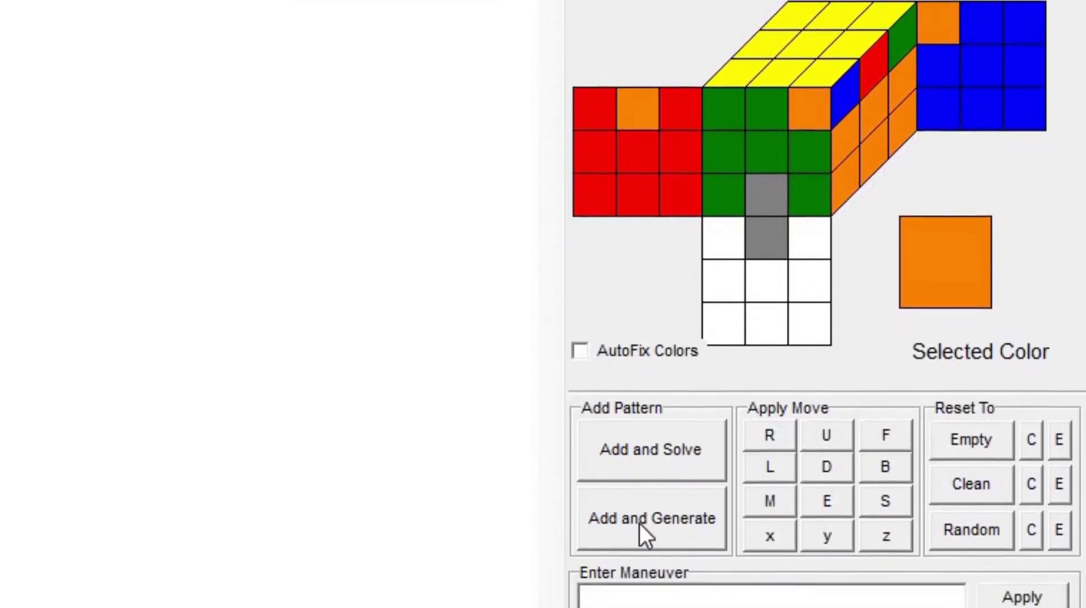
{"action": "left_click", "coordinate": [642, 524]}
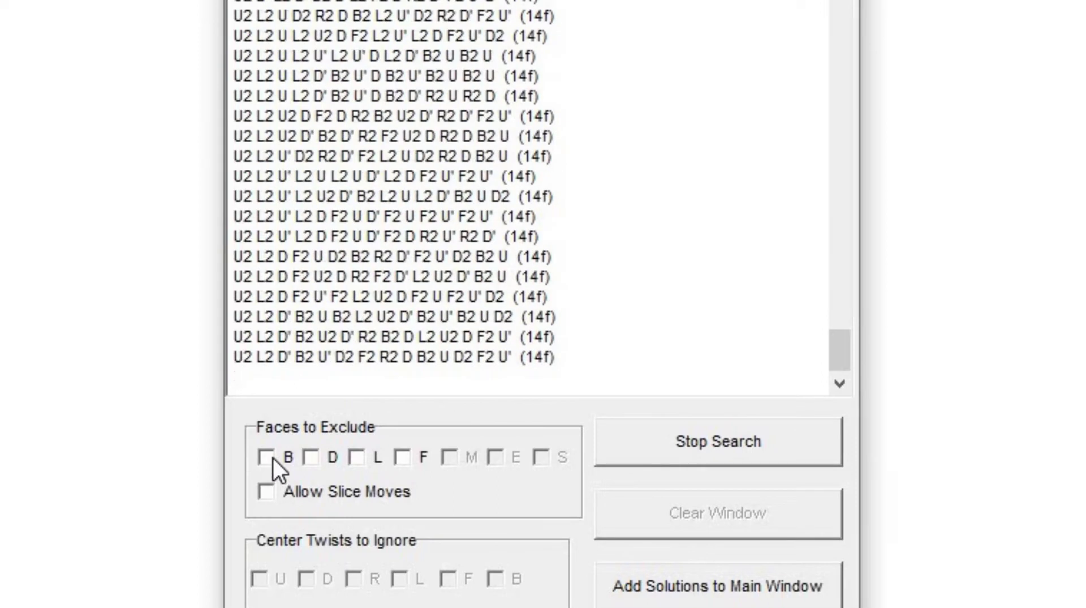
Exclude faces B, D and L from the maneuver search and restart the generation for the incomplete cube.
{"action": "key", "text": "Tab"}
{"action": "key", "text": "space"}
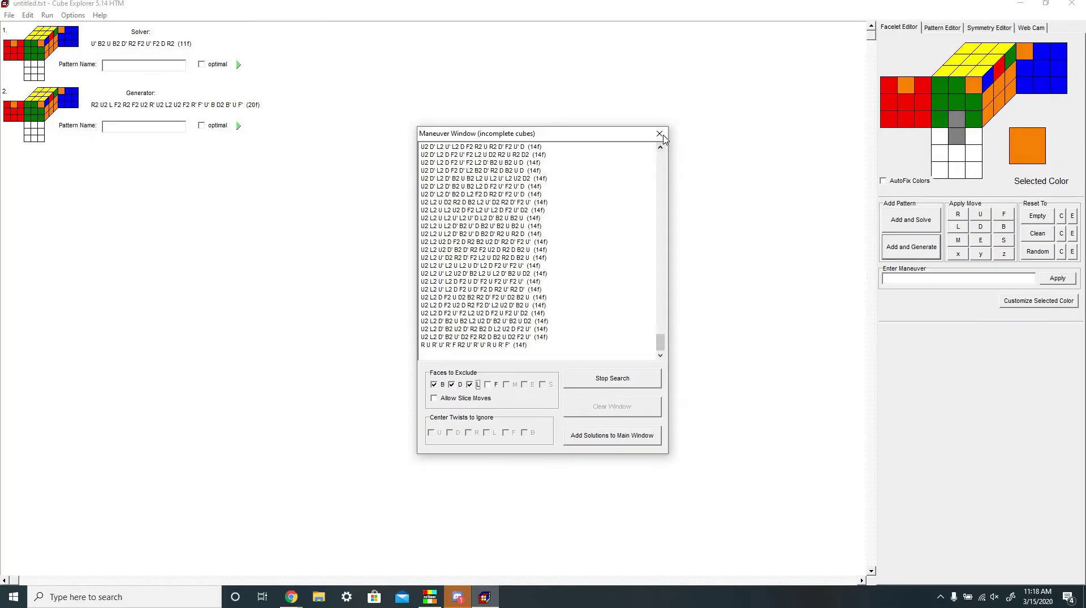
{"action": "left_click", "coordinate": [659, 134]}
{"action": "left_click", "coordinate": [905, 247]}
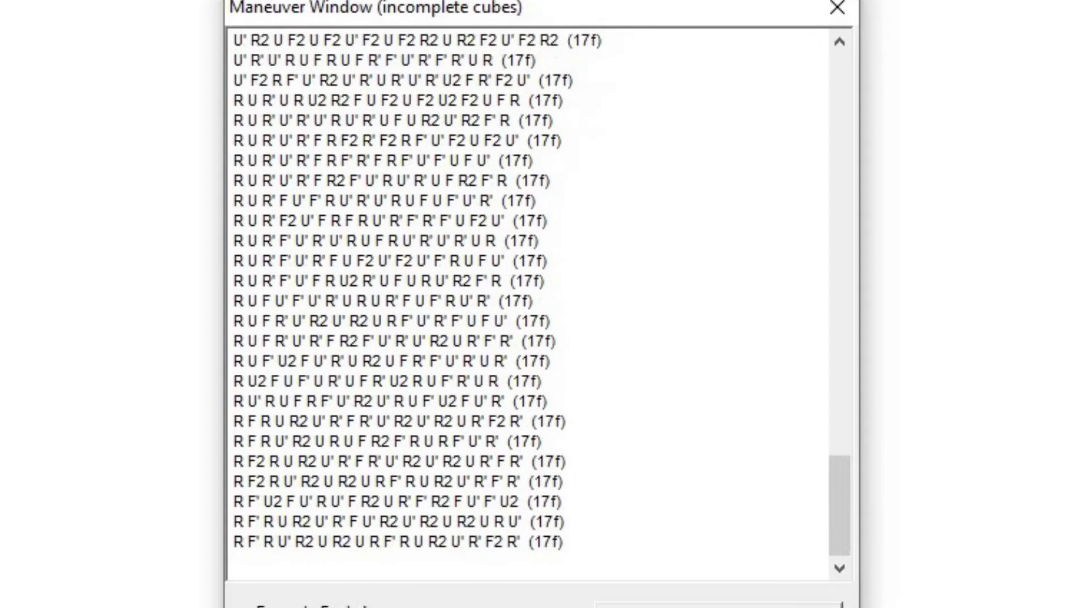
Stop the search, look through the generated maneuvers and select the list for copying.
{"action": "scroll", "coordinate": [758, 428], "scroll_direction": "up", "scroll_amount": 20}
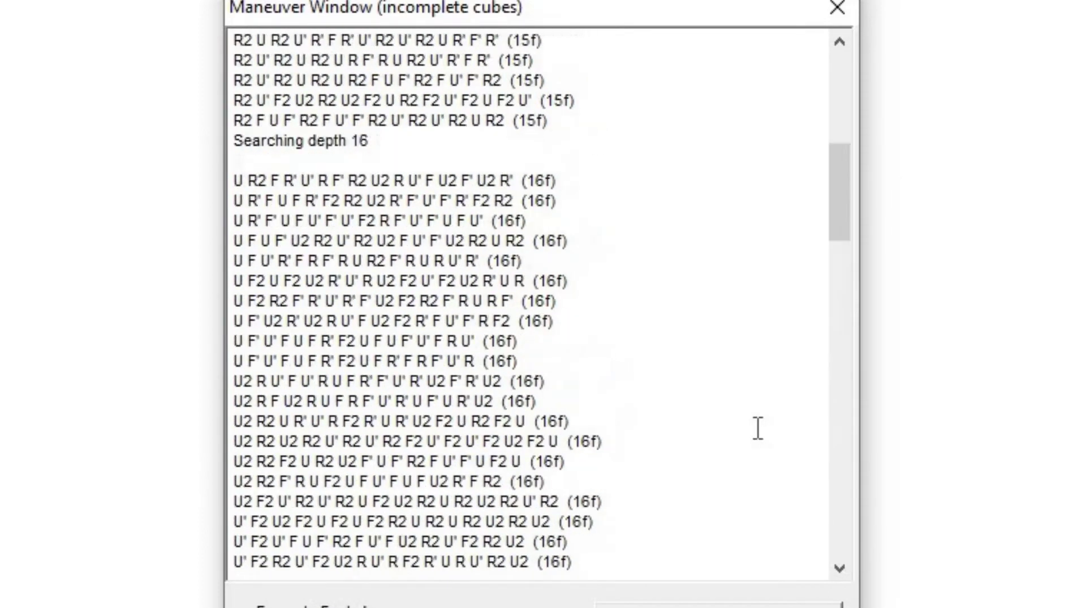
{"action": "scroll", "coordinate": [759, 456], "scroll_direction": "down", "scroll_amount": 10}
{"action": "scroll", "coordinate": [759, 456], "scroll_direction": "down", "scroll_amount": 8}
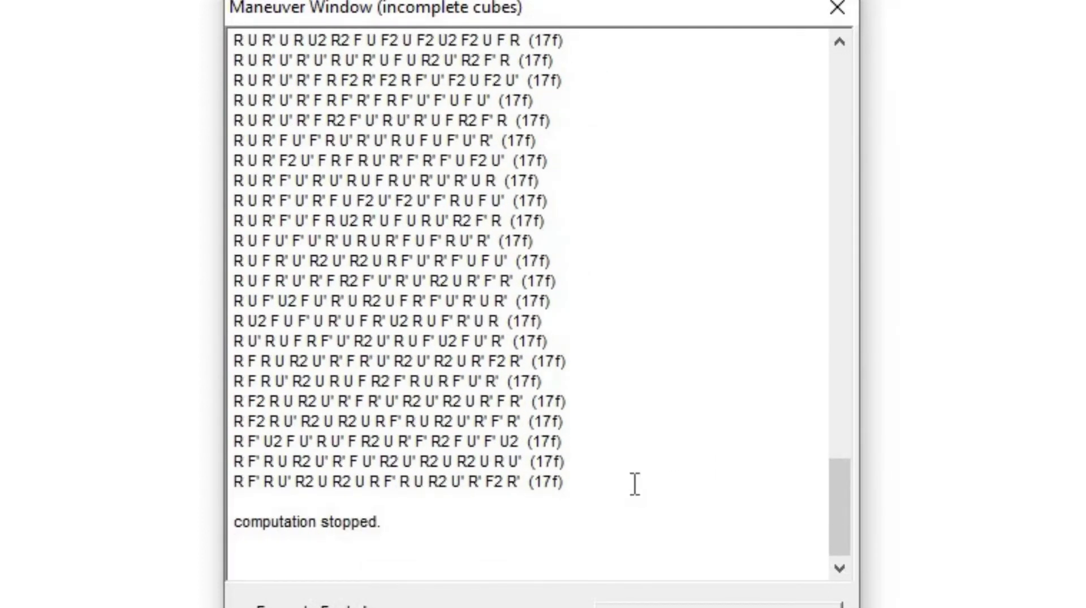
{"action": "left_click_drag", "start_coordinate": [584, 485], "coordinate": [209, 74]}
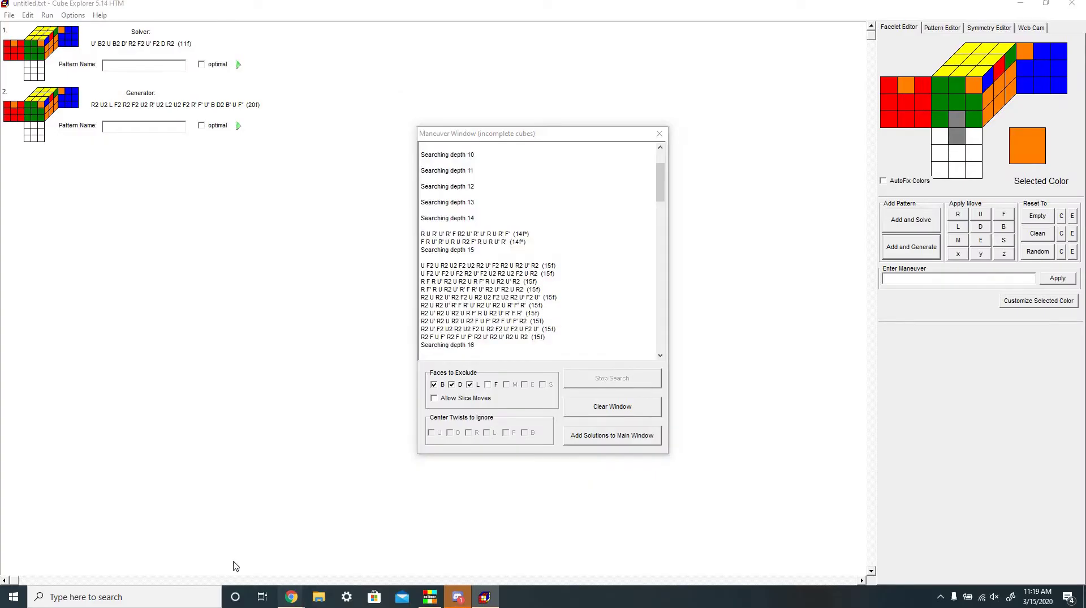
Switch to the Alg Genning/Filtering document in Chrome, paste the copied maneuver list and skim through it.
{"action": "left_click", "coordinate": [291, 596]}
{"action": "left_click", "coordinate": [404, 546]}
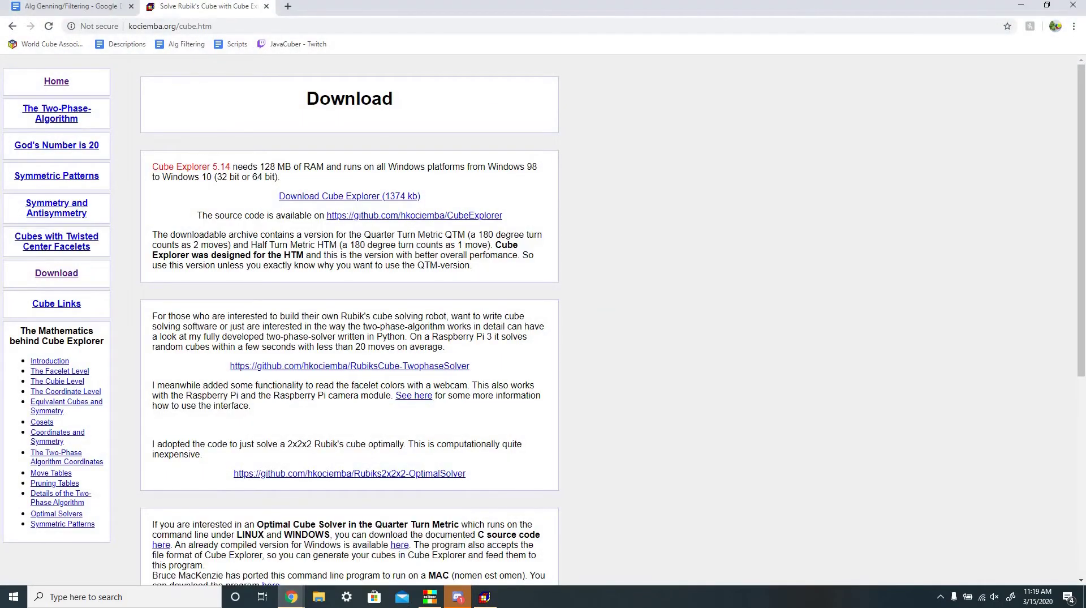
{"action": "left_click", "coordinate": [68, 6]}
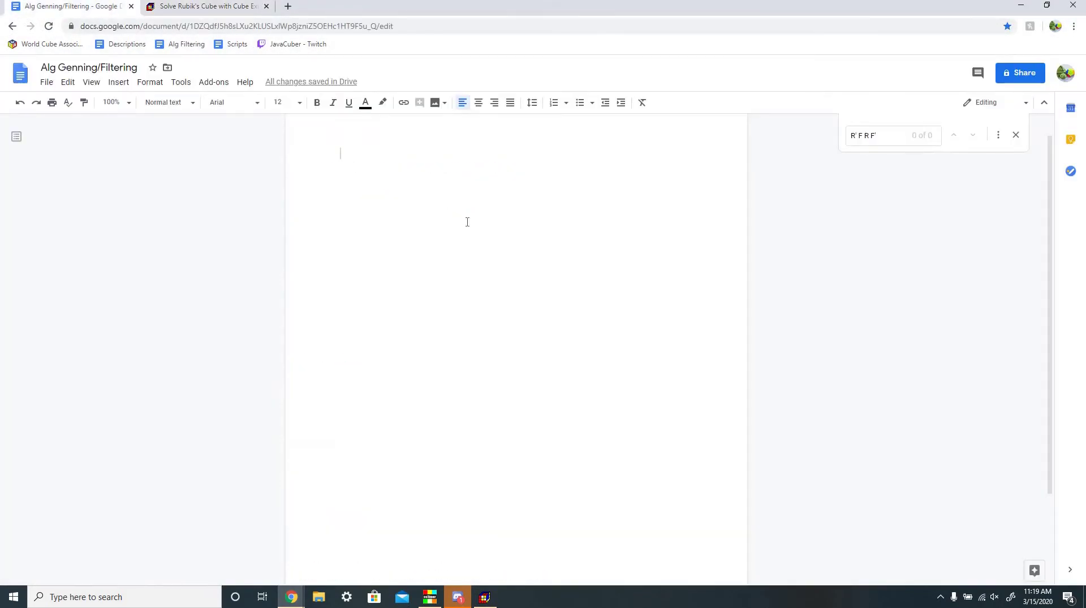
{"action": "left_click", "coordinate": [1016, 135]}
{"action": "scroll", "coordinate": [562, 286], "scroll_direction": "down", "scroll_amount": 10}
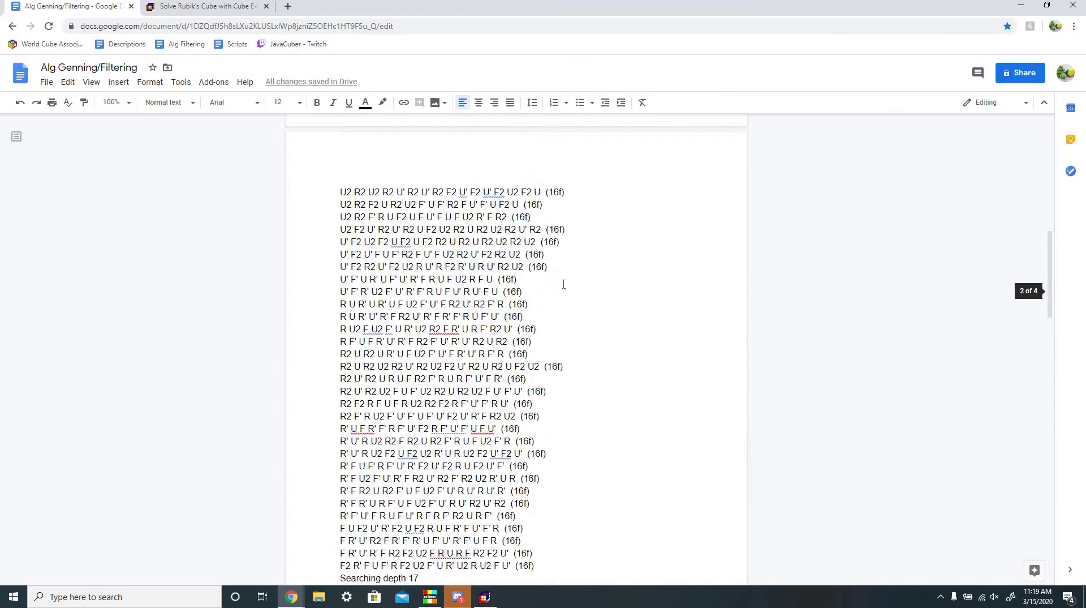
{"action": "scroll", "coordinate": [563, 284], "scroll_direction": "up", "scroll_amount": 8}
{"action": "scroll", "coordinate": [563, 284], "scroll_direction": "down", "scroll_amount": 5}
{"action": "scroll", "coordinate": [564, 284], "scroll_direction": "up", "scroll_amount": 5}
{"action": "left_click_drag", "start_coordinate": [477, 360], "coordinate": [478, 353]}
{"action": "left_click", "coordinate": [500, 354]}
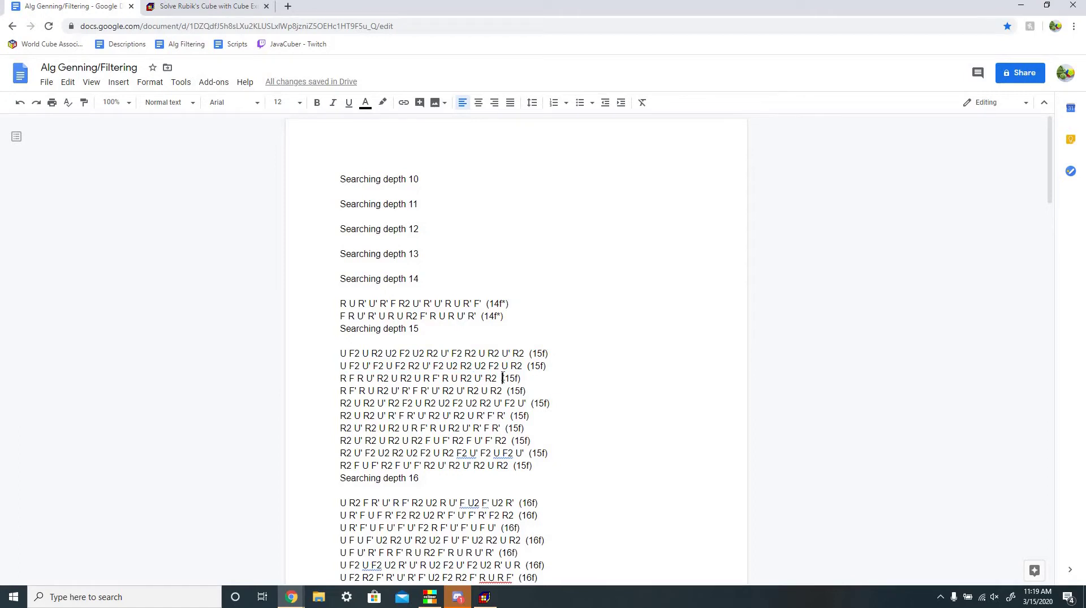
Search the document for the move sequence R U, replacing the previous search text.
{"action": "key", "text": "ctrl+f"}
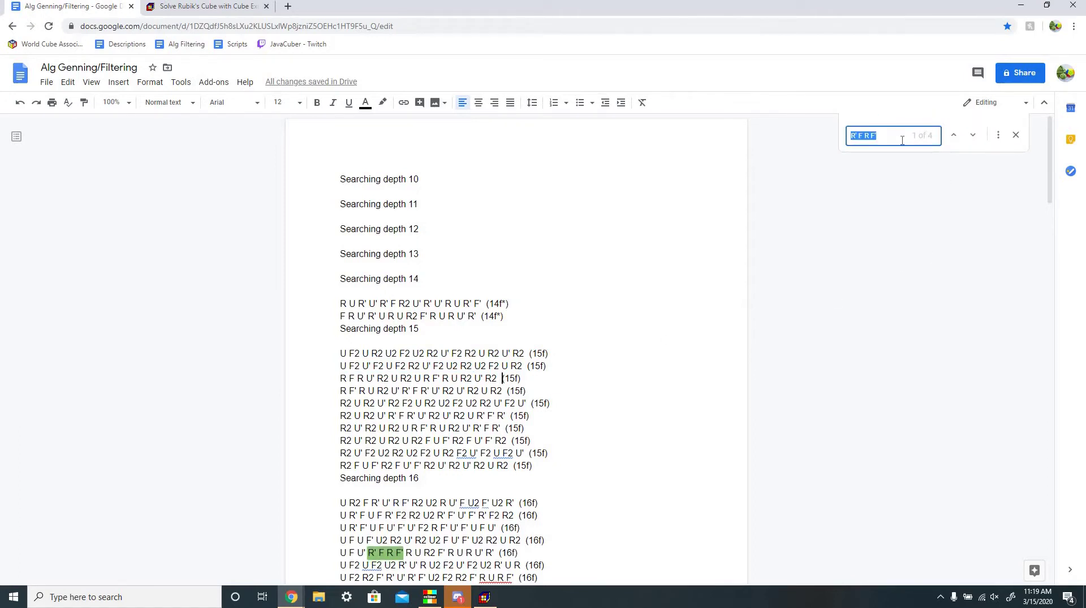
{"action": "left_click", "coordinate": [903, 140]}
{"action": "key", "text": "ctrl+a"}
{"action": "key", "text": "BackSpace"}
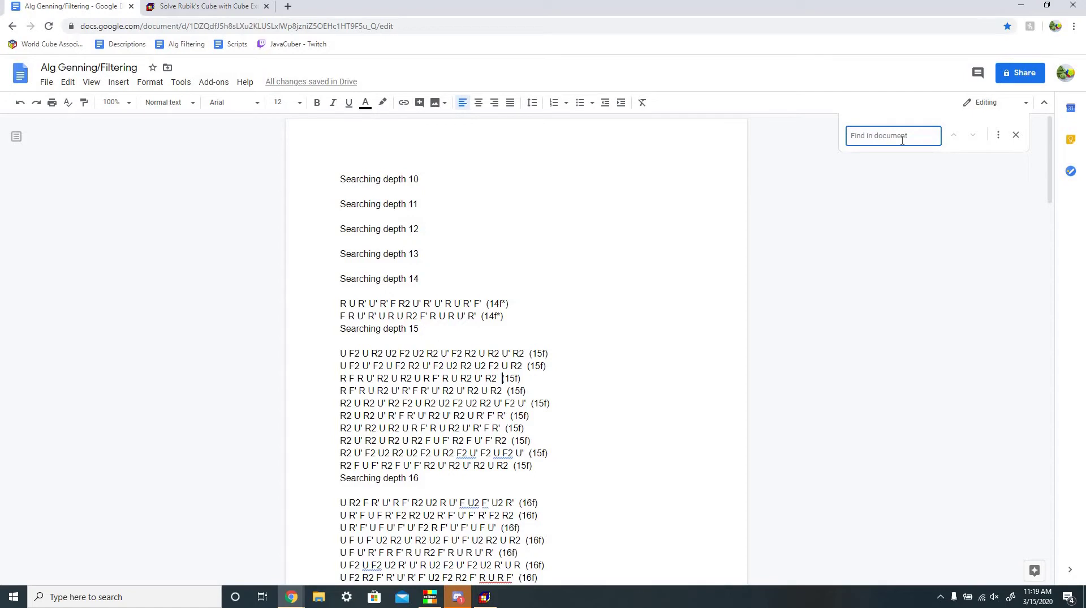
{"action": "type", "text": "R U"}
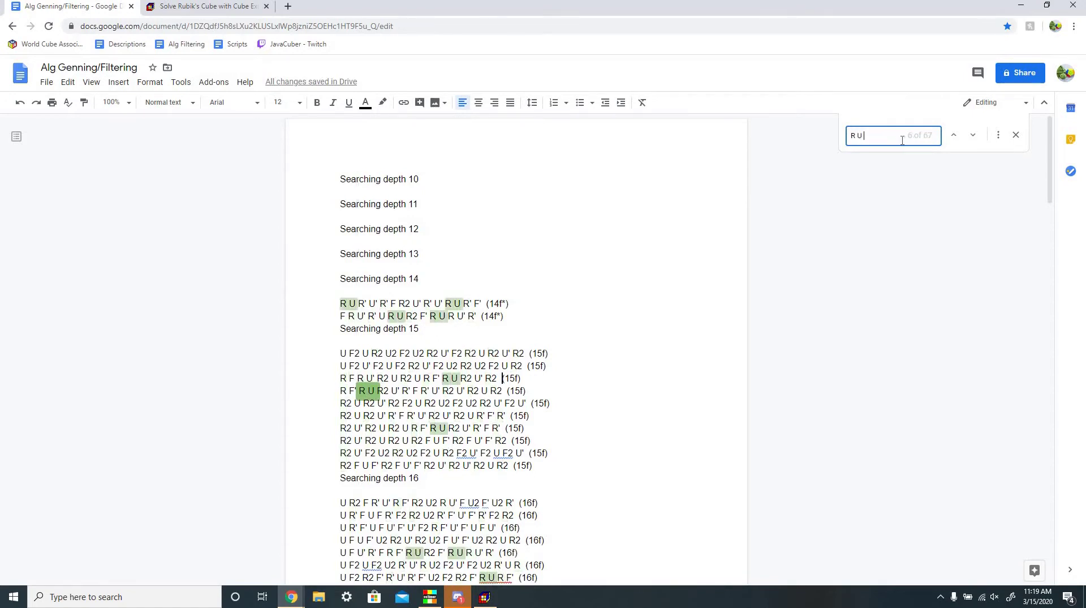
Extend the document search to R U R' U' and examine the matching 14-move maneuver at search depth 14.
{"action": "type", "text": " R' U"}
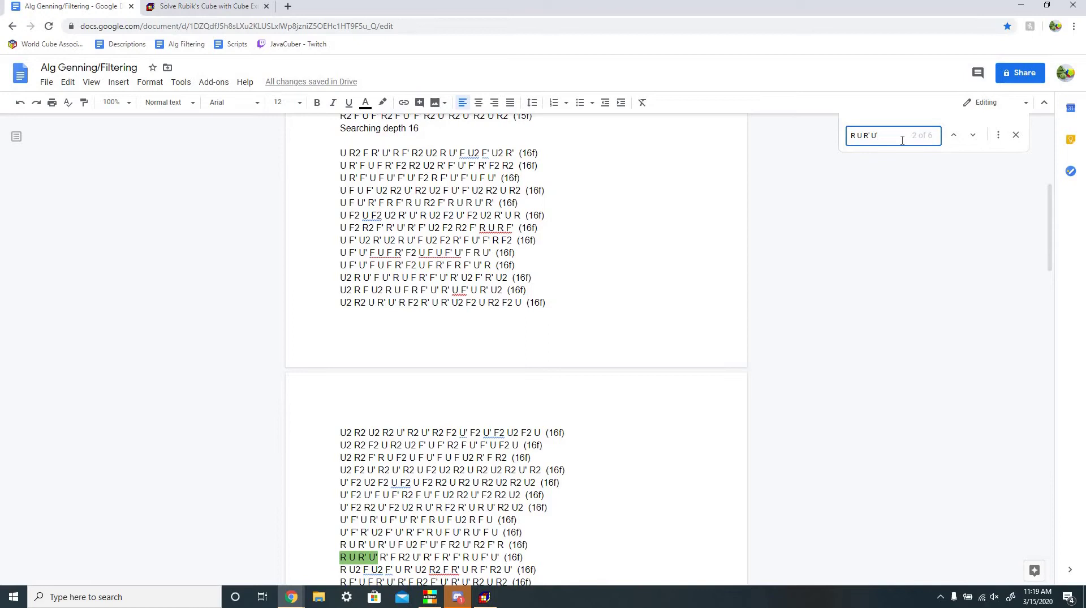
{"action": "left_click_drag", "start_coordinate": [1050, 215], "coordinate": [1051, 116]}
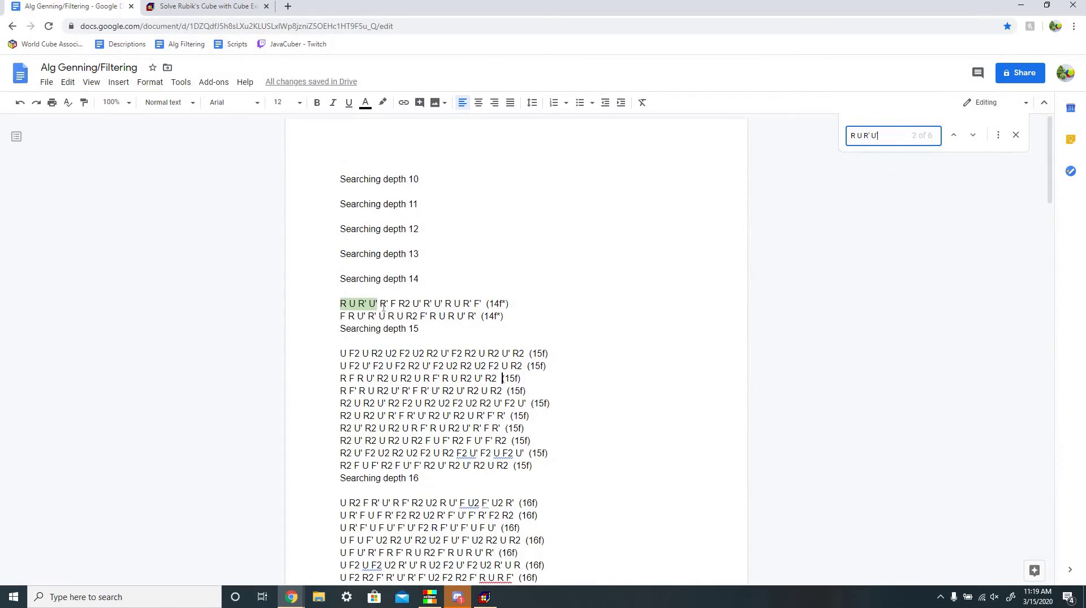
{"action": "left_click_drag", "start_coordinate": [340, 303], "coordinate": [483, 304]}
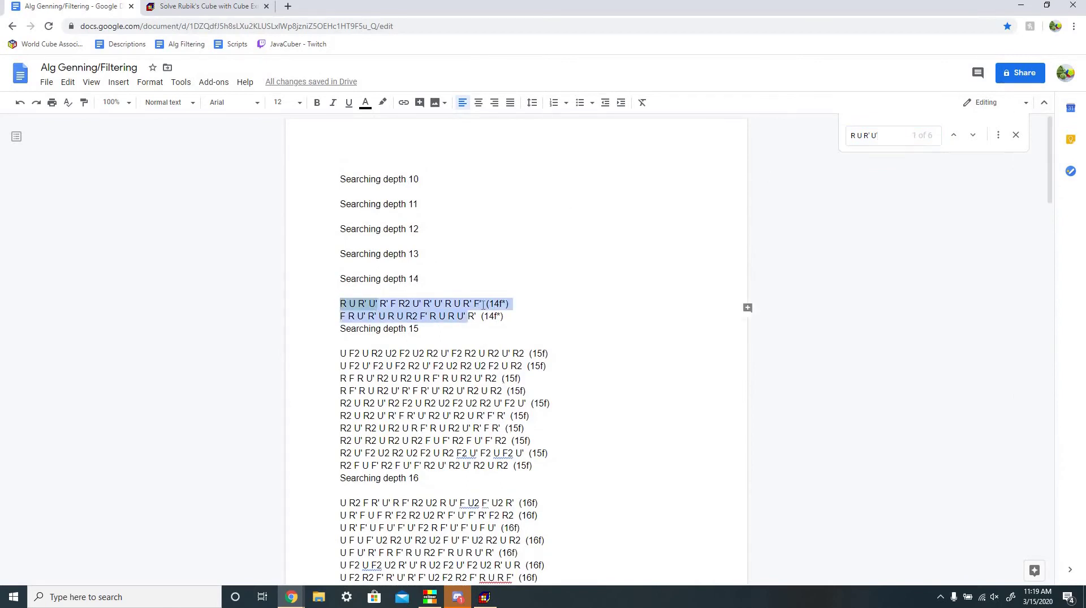
{"action": "left_click", "coordinate": [509, 316]}
{"action": "scroll", "coordinate": [415, 431], "scroll_direction": "down", "scroll_amount": 7}
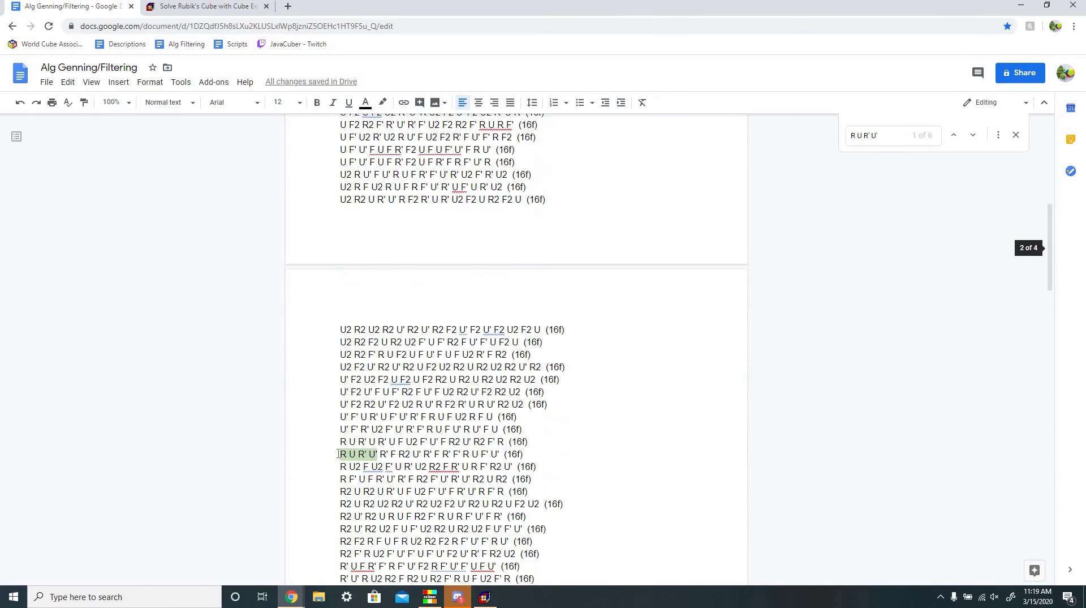
Examine the 16-move maneuver beginning with R U R' U' by highlighting its successive groups of moves.
{"action": "left_click_drag", "start_coordinate": [340, 453], "coordinate": [381, 453]}
{"action": "key", "text": "ctrl+shift+Right"}
{"action": "key", "text": "ctrl+shift+Right"}
{"action": "key", "text": "ctrl+shift+Right"}
{"action": "key", "text": "ctrl+shift+Left"}
{"action": "key", "text": "ctrl+shift+Left"}
{"action": "key", "text": "ctrl+shift+Left"}
{"action": "key", "text": "ctrl+shift+Left"}
{"action": "key", "text": "ctrl+shift+Right"}
{"action": "key", "text": "ctrl+shift+Right"}
{"action": "key", "text": "ctrl+shift+Right"}
{"action": "key", "text": "ctrl+shift+Right"}
{"action": "key", "text": "ctrl+shift+Right"}
{"action": "key", "text": "ctrl+shift+Right"}
{"action": "key", "text": "ctrl+Left"}
{"action": "key", "text": "ctrl+Left"}
{"action": "left_click_drag", "start_coordinate": [390, 453], "coordinate": [486, 455]}
{"action": "left_click", "coordinate": [486, 455]}
Find the block of 17-move maneuvers beginning with R U R' U' and highlight it for review.
{"action": "scroll", "coordinate": [486, 454], "scroll_direction": "down", "scroll_amount": 2}
{"action": "scroll", "coordinate": [434, 354], "scroll_direction": "down", "scroll_amount": 6}
{"action": "scroll", "coordinate": [428, 274], "scroll_direction": "down", "scroll_amount": 9}
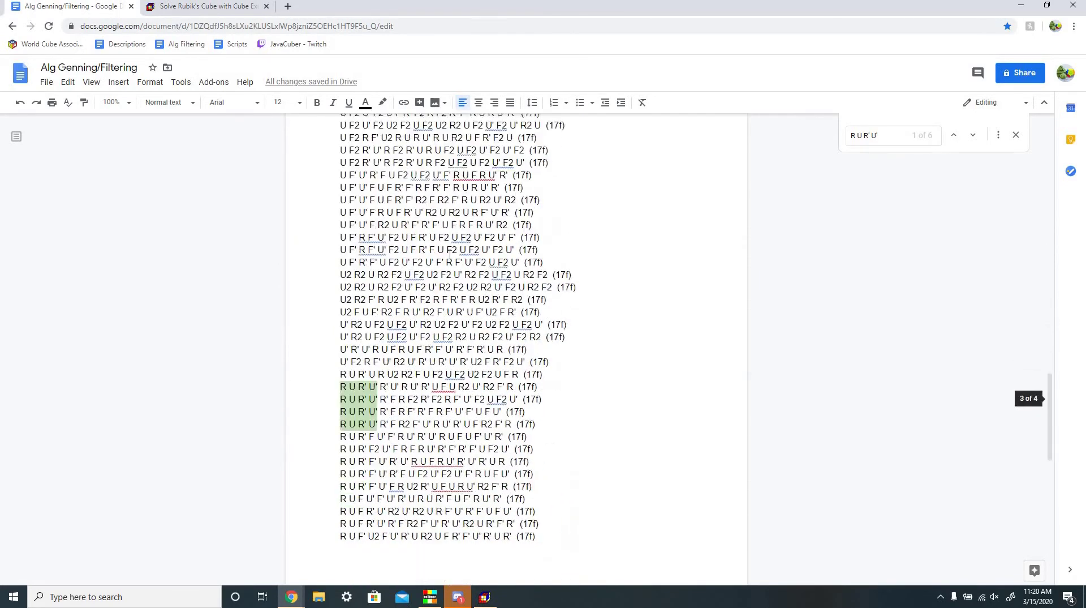
{"action": "left_click_drag", "start_coordinate": [340, 290], "coordinate": [535, 334]}
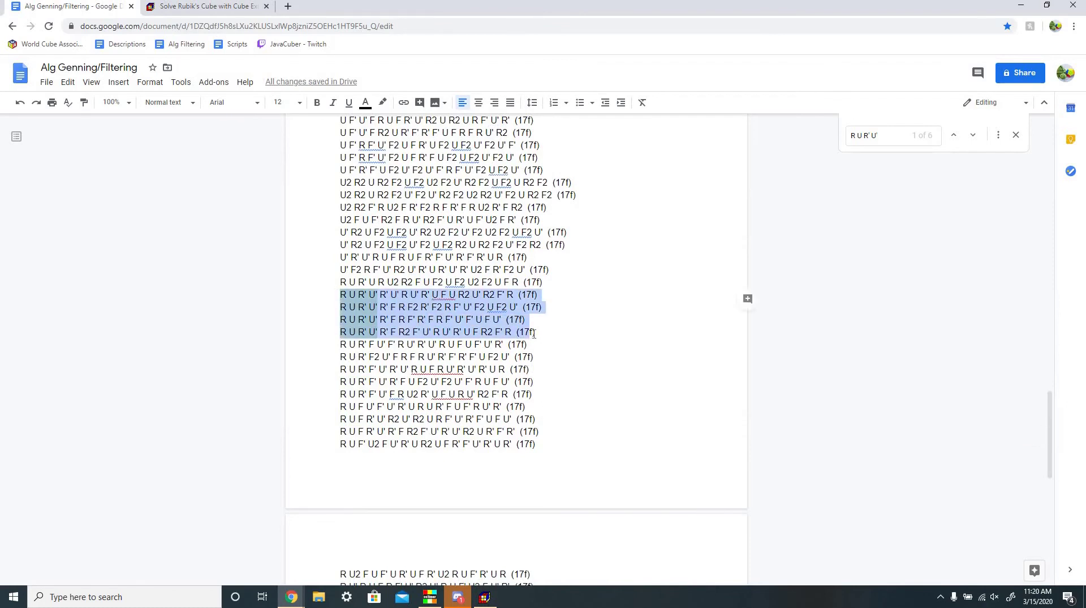
{"action": "left_click", "coordinate": [531, 333]}
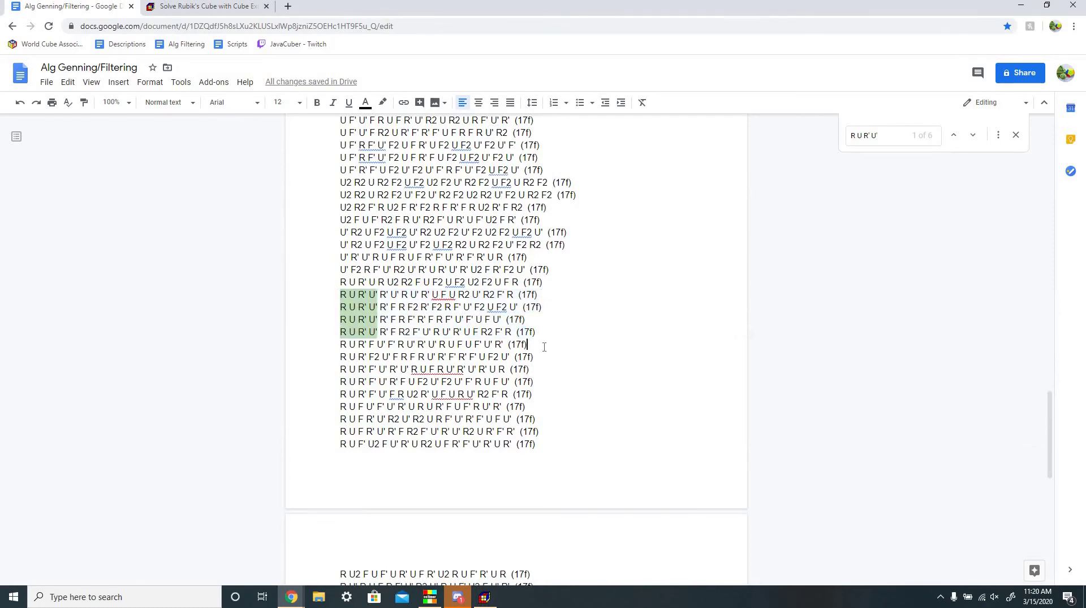
{"action": "scroll", "coordinate": [554, 324], "scroll_direction": "down", "scroll_amount": 5}
Search the document for the move sequence R' F R F' and look through the highlighted maneuvers.
{"action": "left_click", "coordinate": [871, 134]}
{"action": "type", "text": "R' F"}
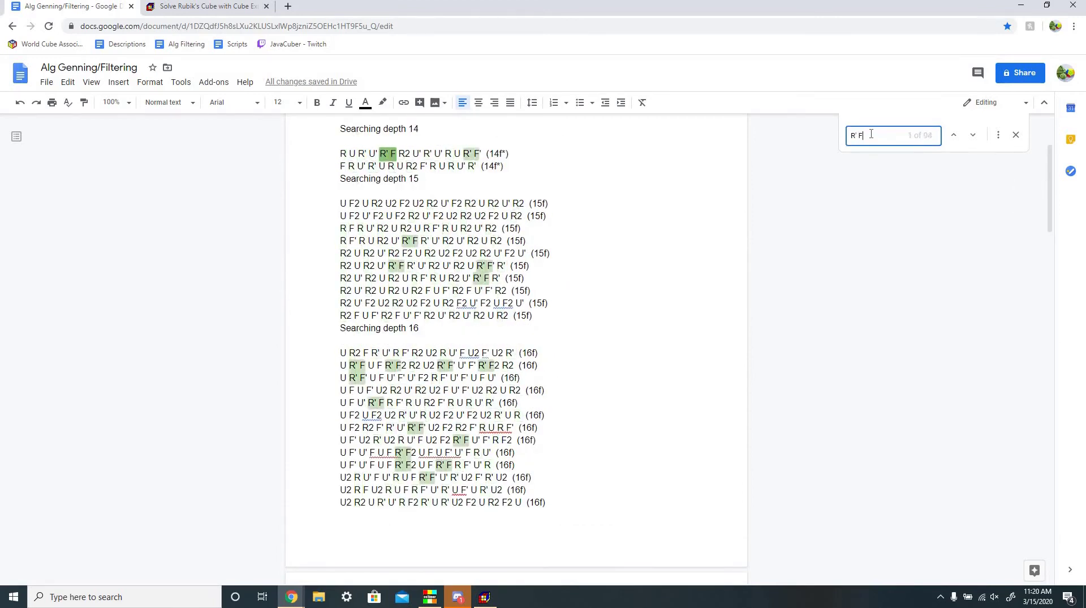
{"action": "type", "text": " R F'"}
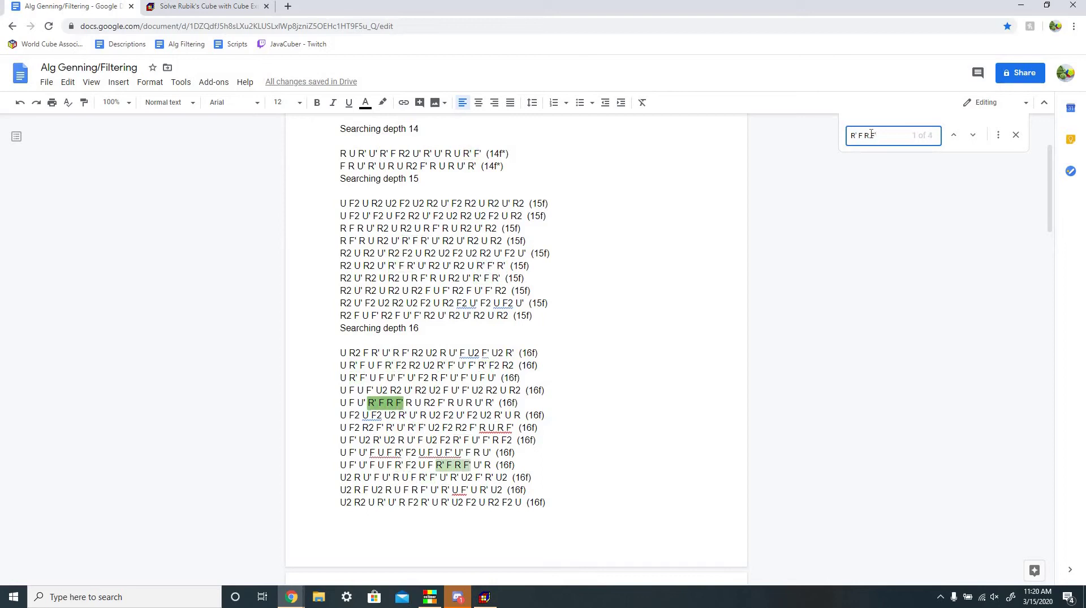
{"action": "scroll", "coordinate": [489, 291], "scroll_direction": "down", "scroll_amount": 3}
{"action": "scroll", "coordinate": [489, 291], "scroll_direction": "down", "scroll_amount": 20}
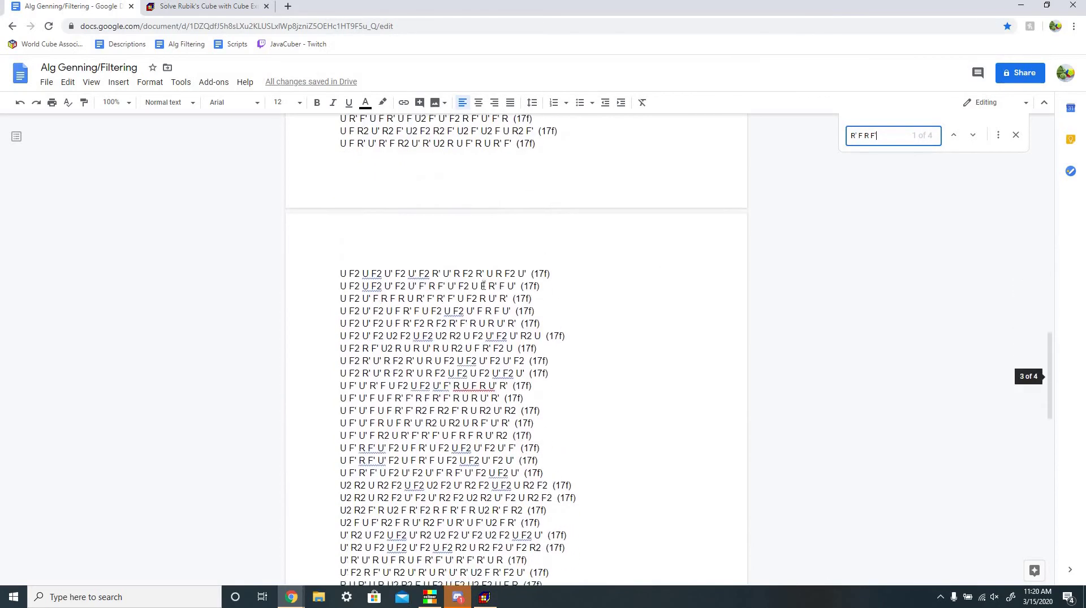
{"action": "scroll", "coordinate": [480, 366], "scroll_direction": "up", "scroll_amount": 20}
Clear the search text and skim the maneuver list from the beginning down to search depth 17.
{"action": "key", "text": "ctrl+a"}
{"action": "key", "text": "BackSpace"}
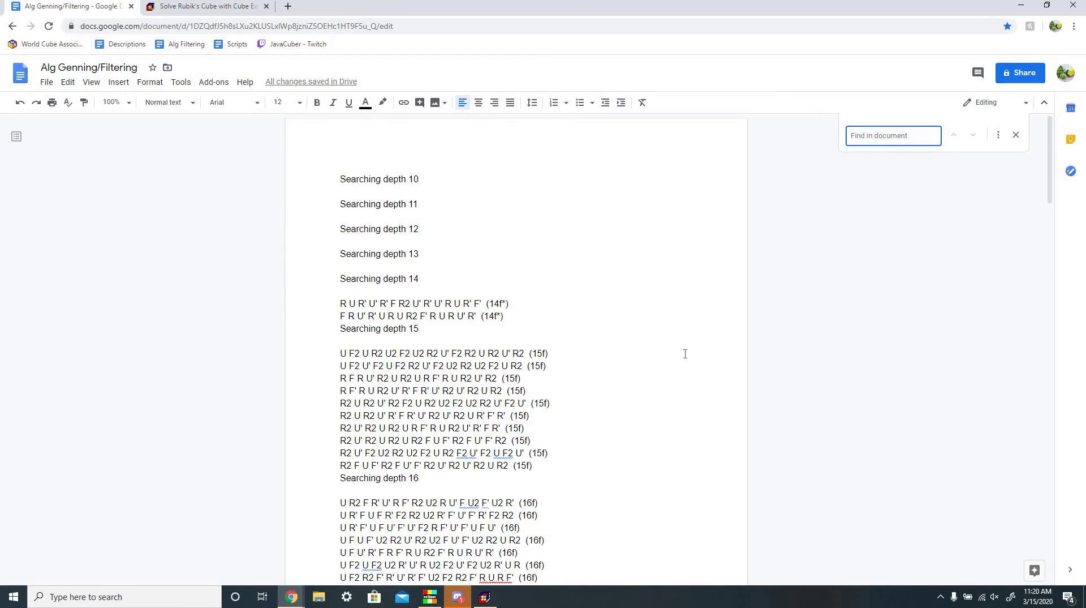
{"action": "scroll", "coordinate": [684, 354], "scroll_direction": "down", "scroll_amount": 7}
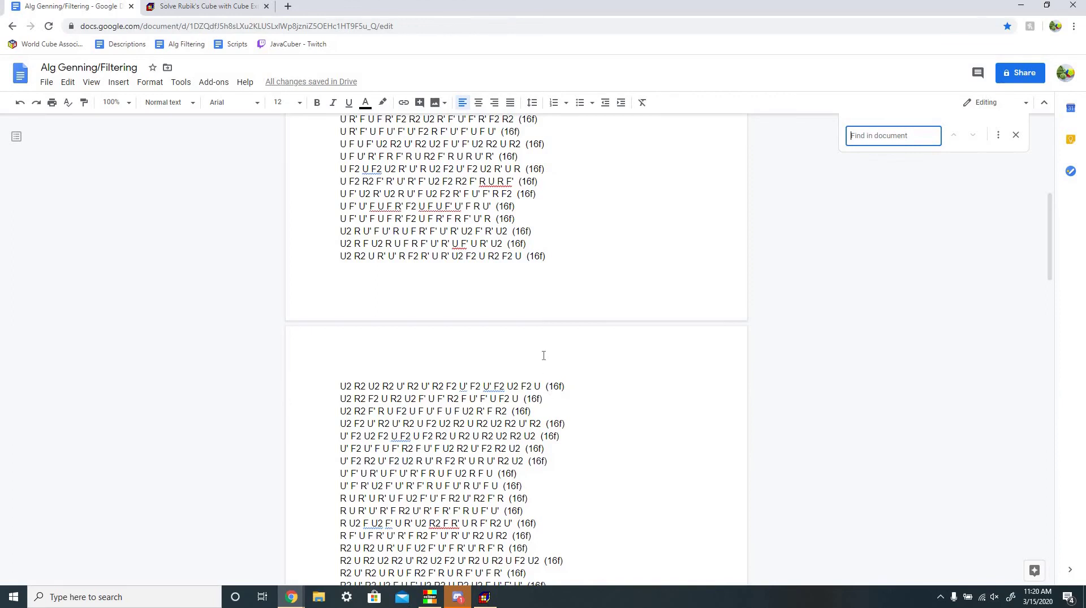
{"action": "scroll", "coordinate": [548, 362], "scroll_direction": "down", "scroll_amount": 10}
{"action": "scroll", "coordinate": [542, 325], "scroll_direction": "down", "scroll_amount": 4}
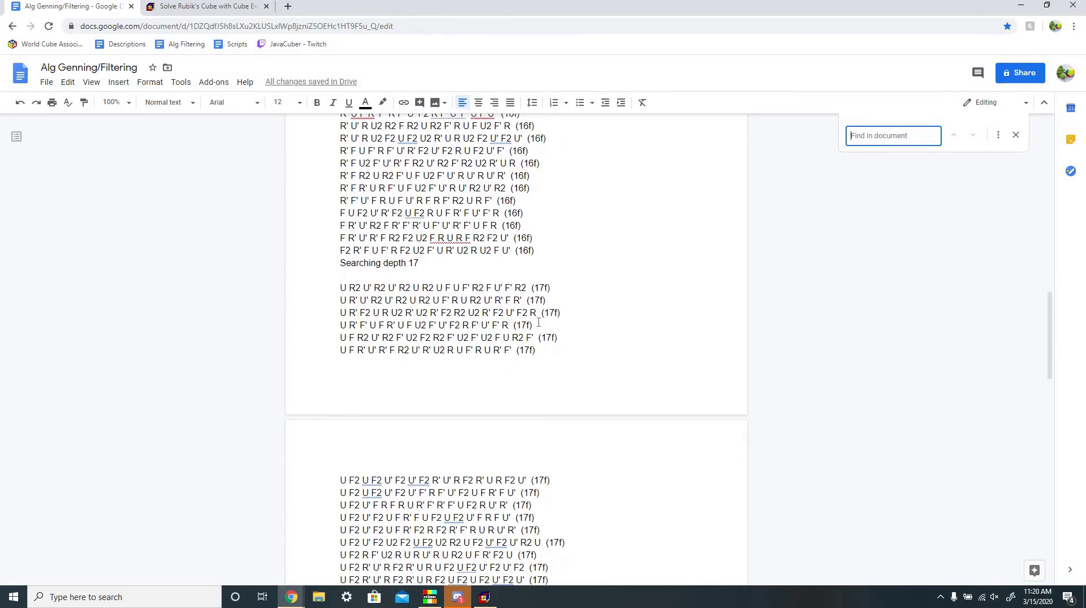